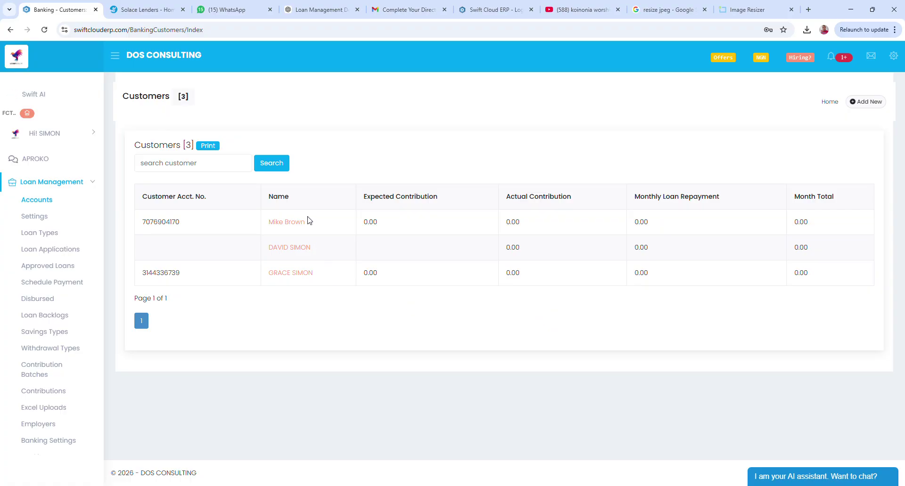
Open the account of the last customer in the list and review its details and KYC/credit checks.
left_click(305, 277)
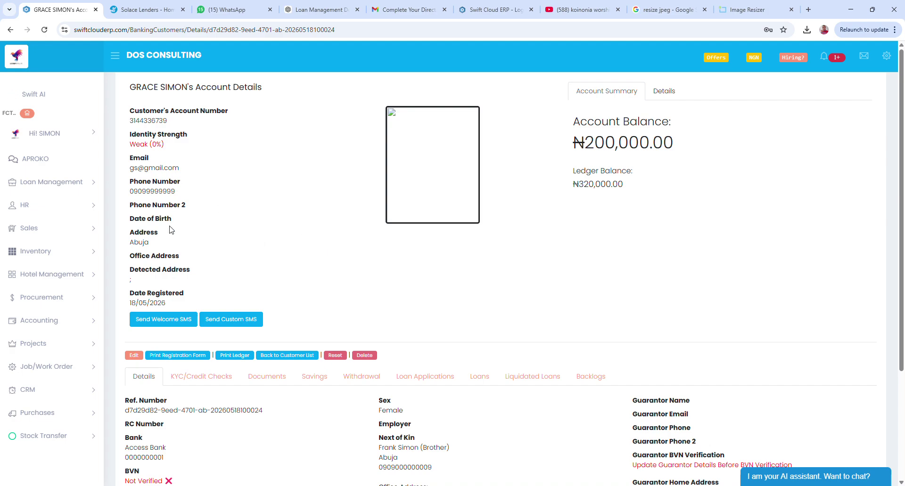
scroll(296, 228, "down", 3)
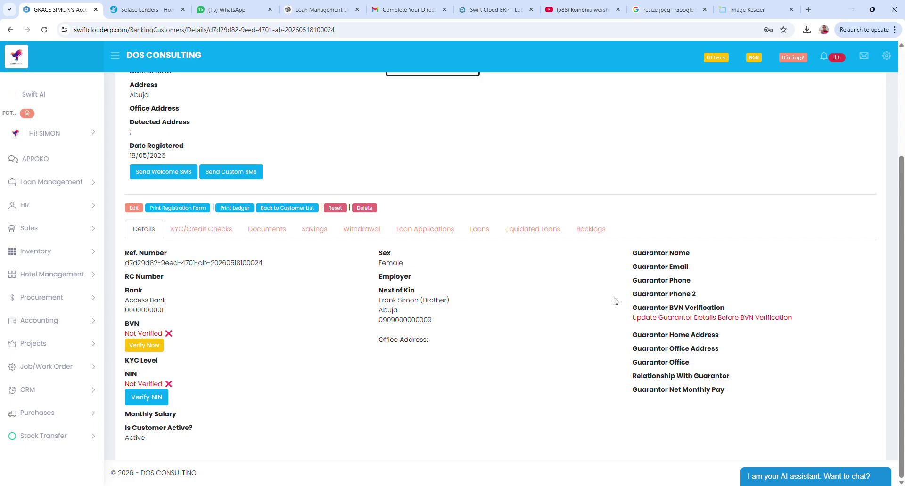
left_click(212, 231)
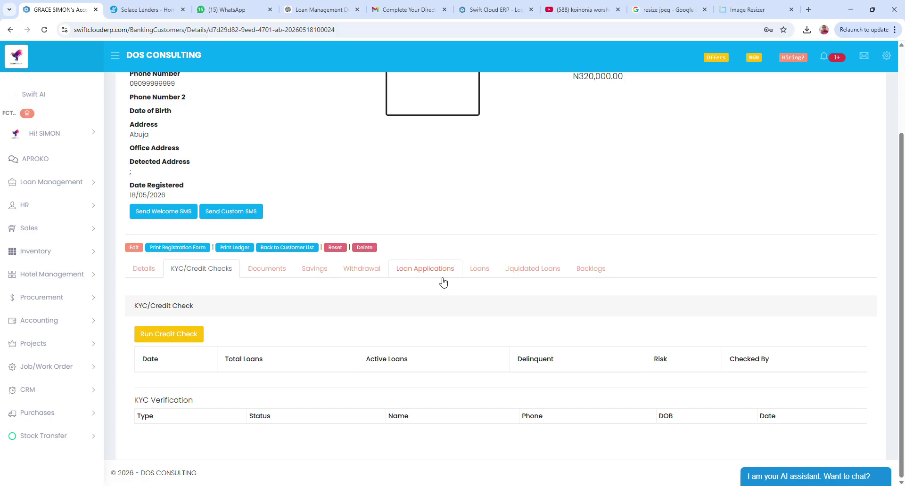
Create a new Cooperative Loan application for 50000, dated Monday, May 18, 2026, from the customer's loan applications.
left_click(425, 269)
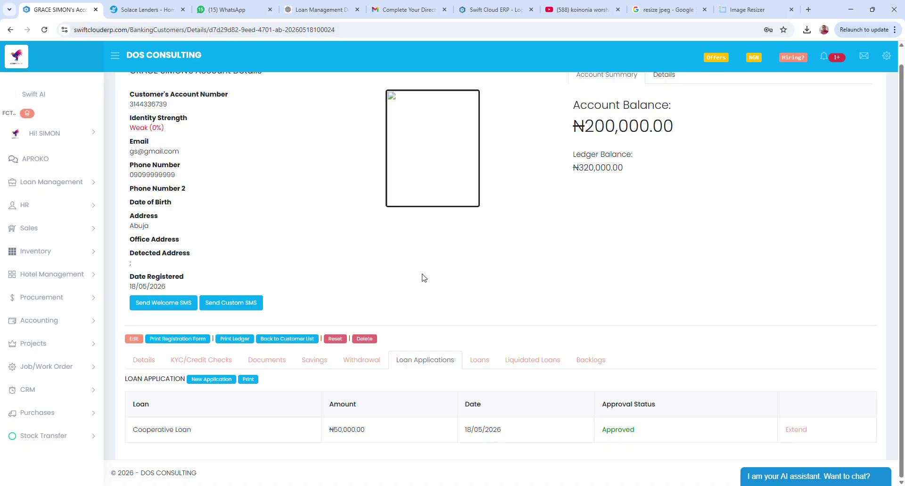
left_click(212, 380)
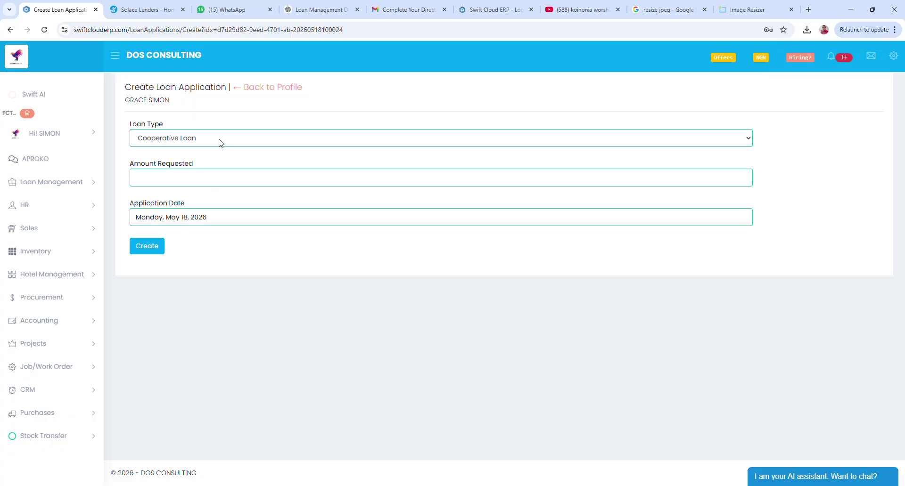
left_click(173, 181)
type("50000")
left_click(195, 207)
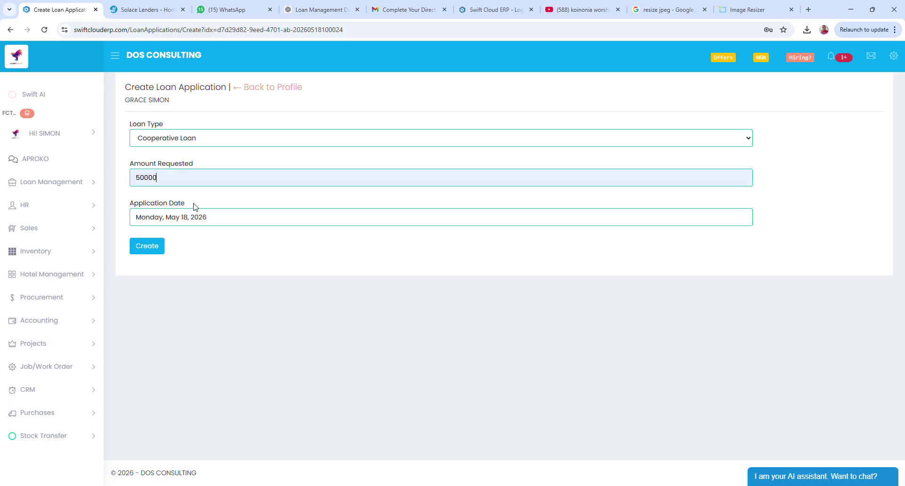
left_click(154, 248)
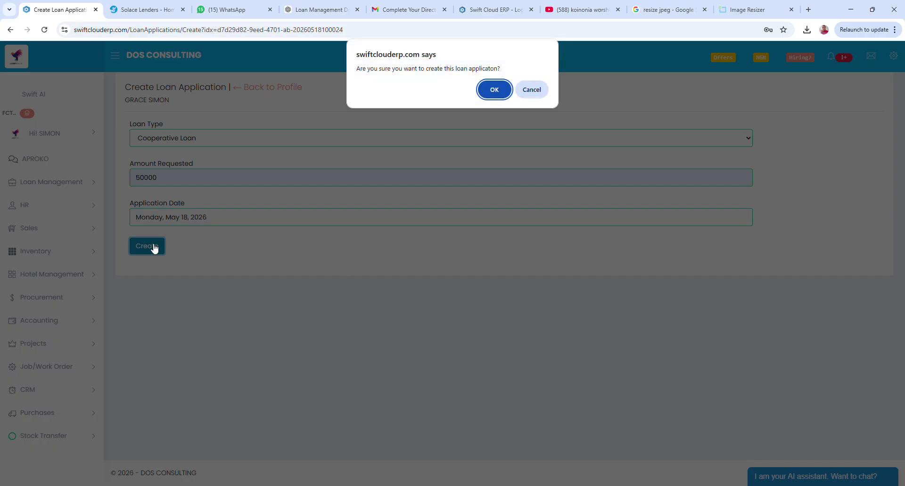
left_click(492, 90)
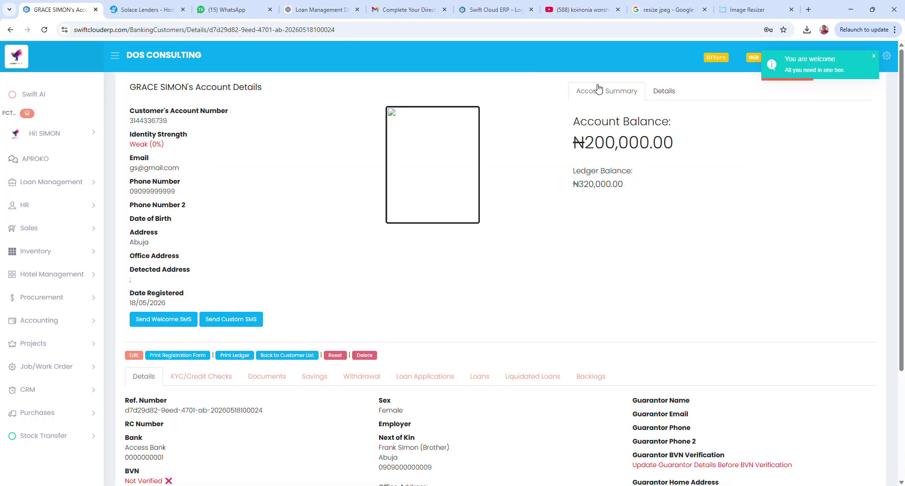
Open the pending Cooperative Loan application in the customer's account for approval.
scroll(514, 228, "down", 1)
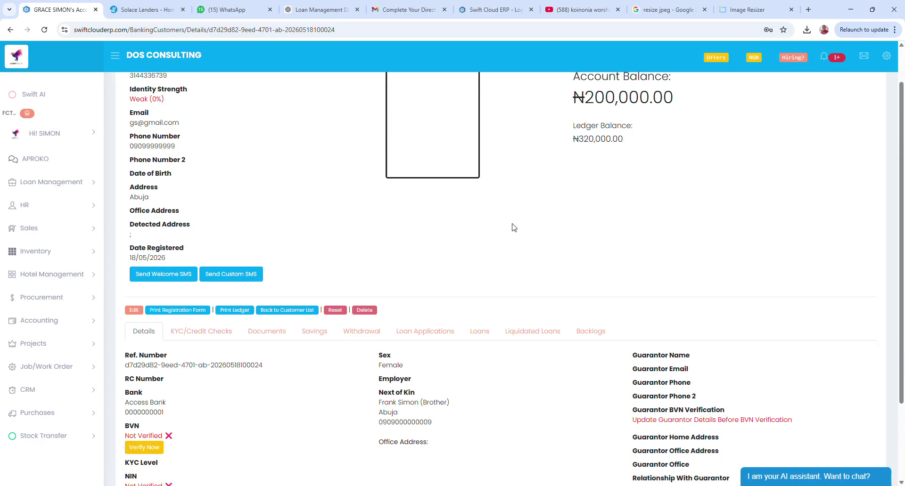
scroll(514, 227, "down", 1)
left_click(431, 282)
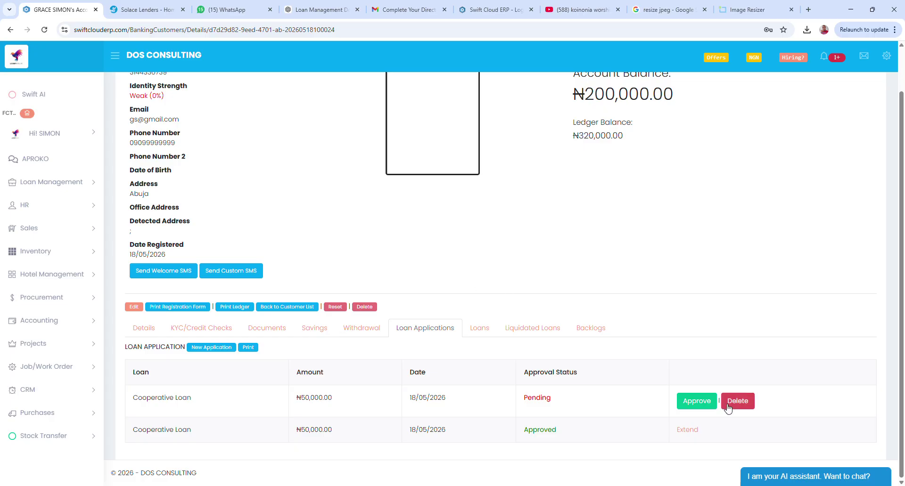
left_click(697, 402)
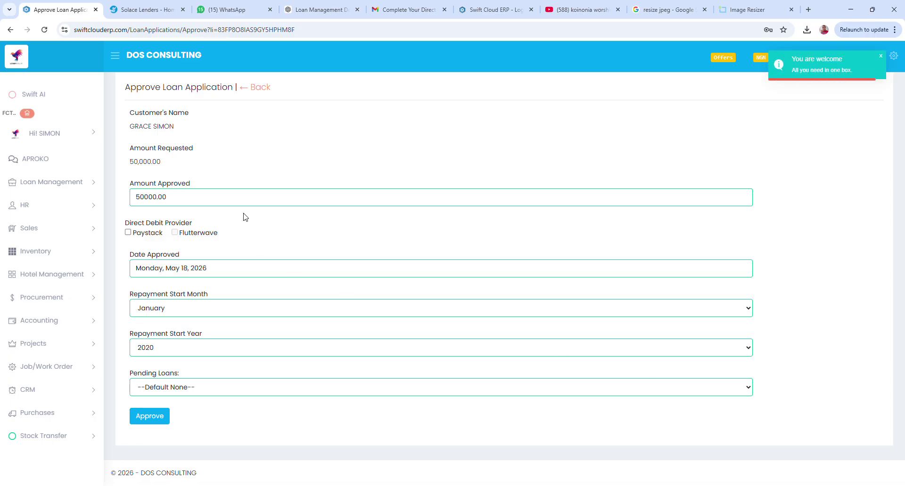
Approve the loan for 50000.00 with Paystack as direct debit provider and repayment starting June 2026.
left_click(157, 205)
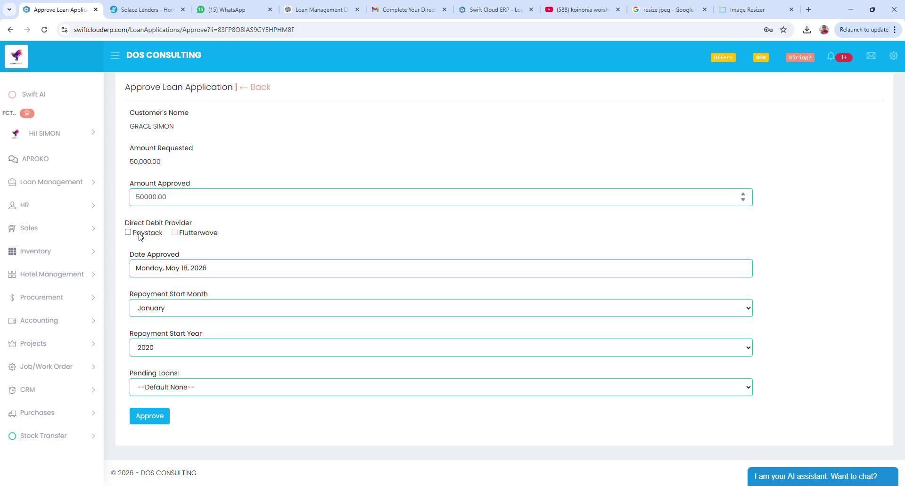
left_click(140, 236)
key("Down")
key("Down")
key("Down")
key("Down")
key("Down")
key("Down")
key("Down")
key("Down")
key("Down")
key("Down")
key("Down")
left_click(151, 416)
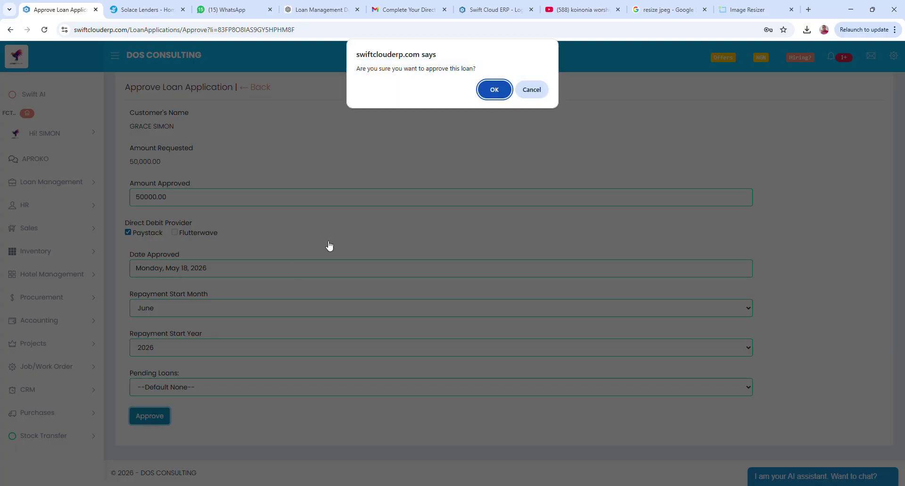
left_click(496, 91)
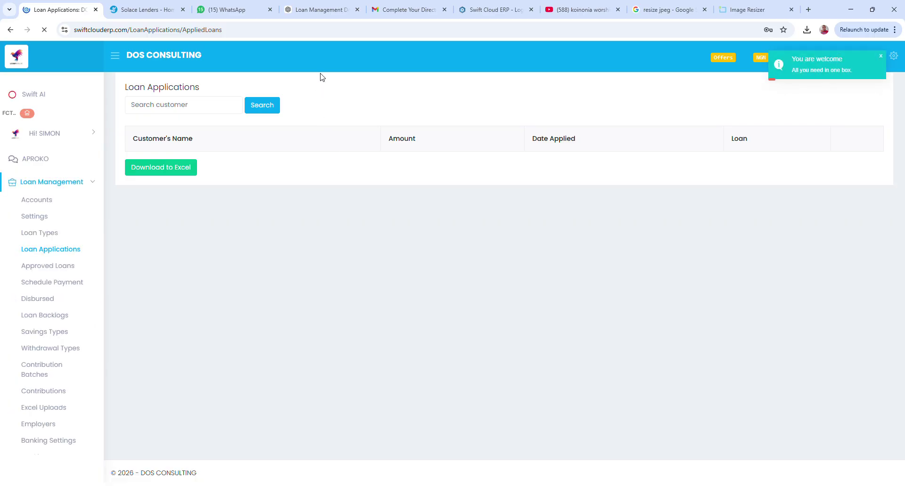
Switch to Gmail, open the approval link in the direct debit mandate email, and return to Swift Cloud ERP.
left_click(409, 9)
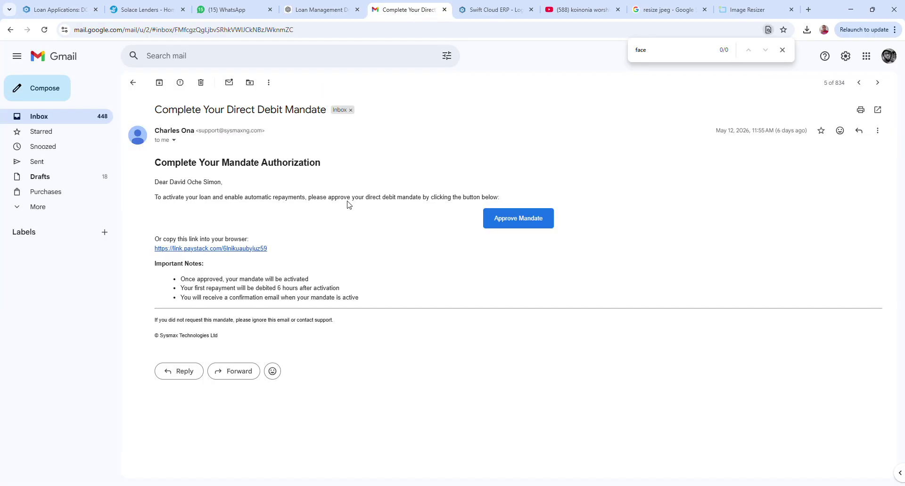
left_click(518, 222)
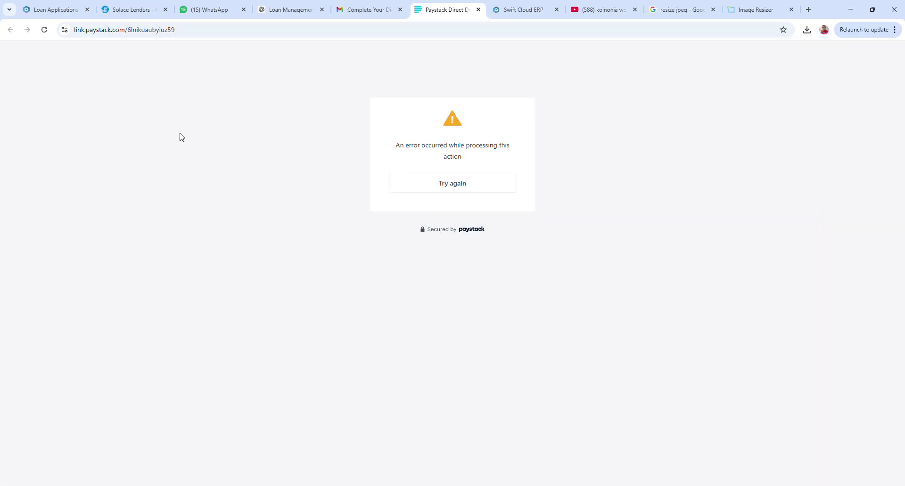
left_click(50, 9)
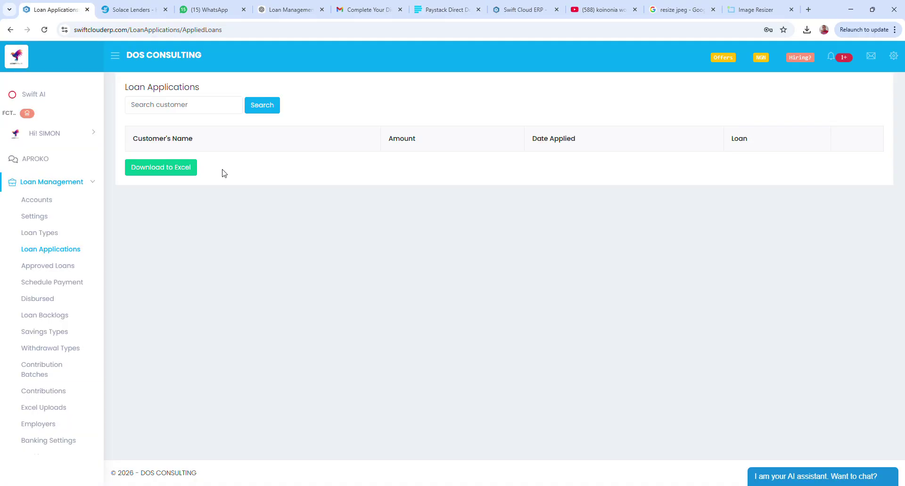
Reopen the same customer's account and open the details of the undisbursed Cooperative Loan from the loans list.
left_click(48, 204)
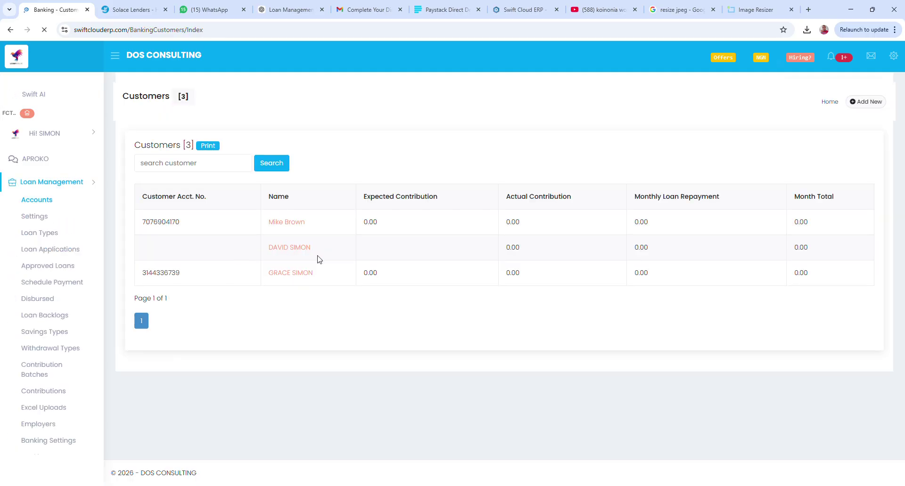
left_click(303, 273)
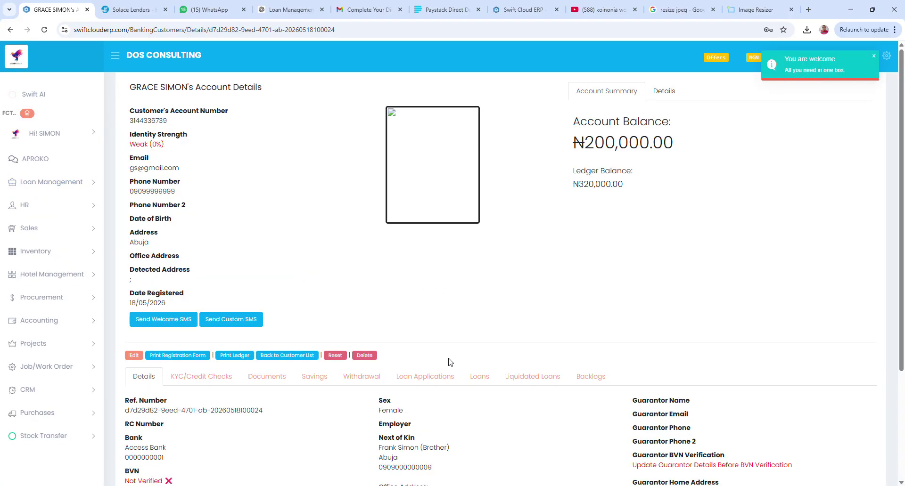
left_click(436, 376)
scroll(435, 376, "down", 2)
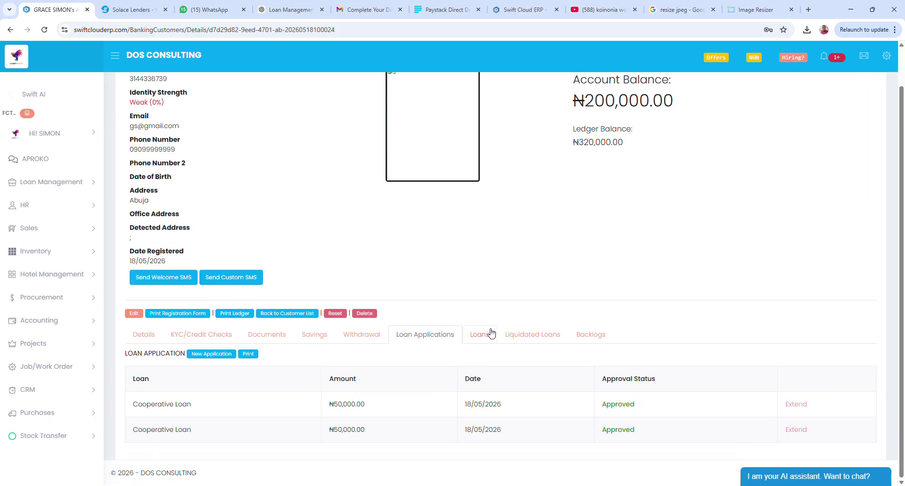
left_click(486, 334)
scroll(448, 339, "down", 1)
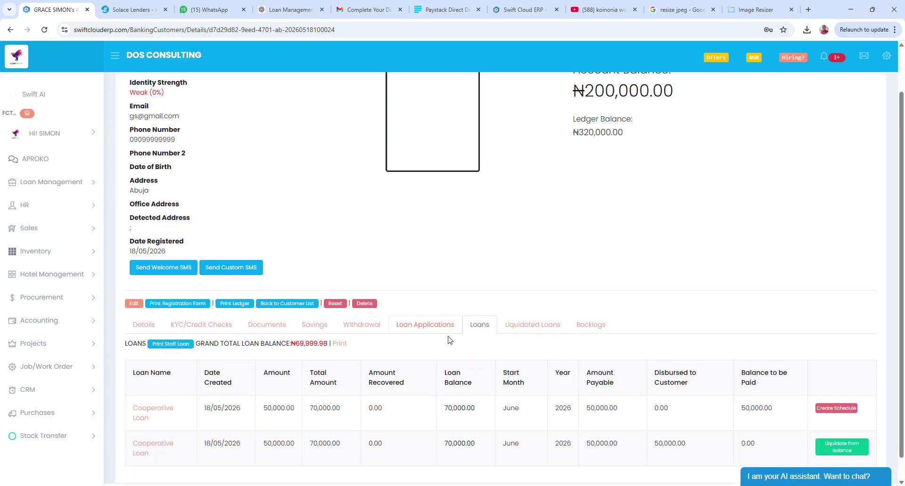
left_click(157, 403)
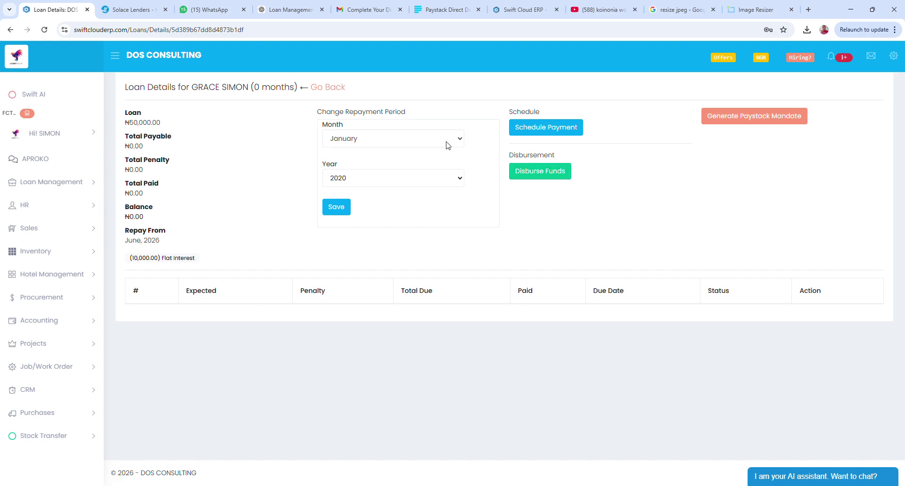
Select May 2026 as the new repayment period in the loan details.
key("Down")
key("Down")
key("Down")
key("Down")
left_click(351, 276)
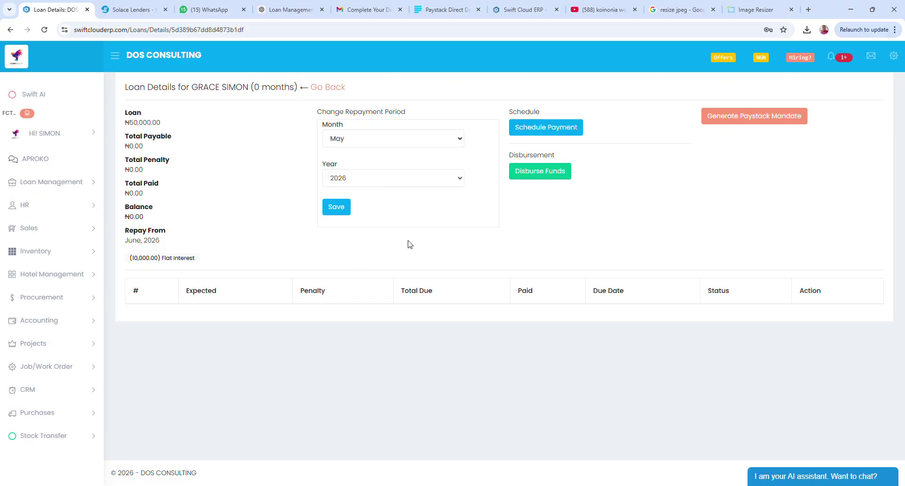
Disburse 50000.00 for the loan using the Disburse method, with the repayment period set to June 2026.
left_click(535, 177)
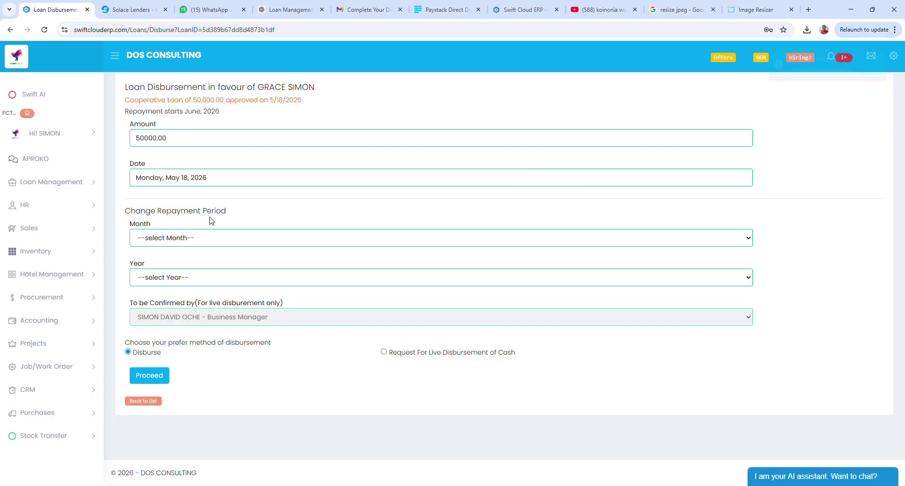
left_click(146, 336)
left_click(163, 280)
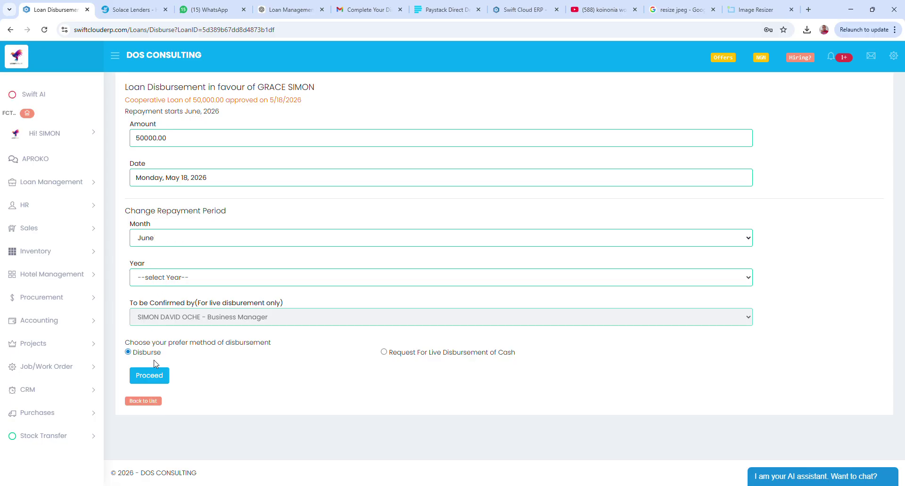
left_click(154, 385)
left_click(153, 377)
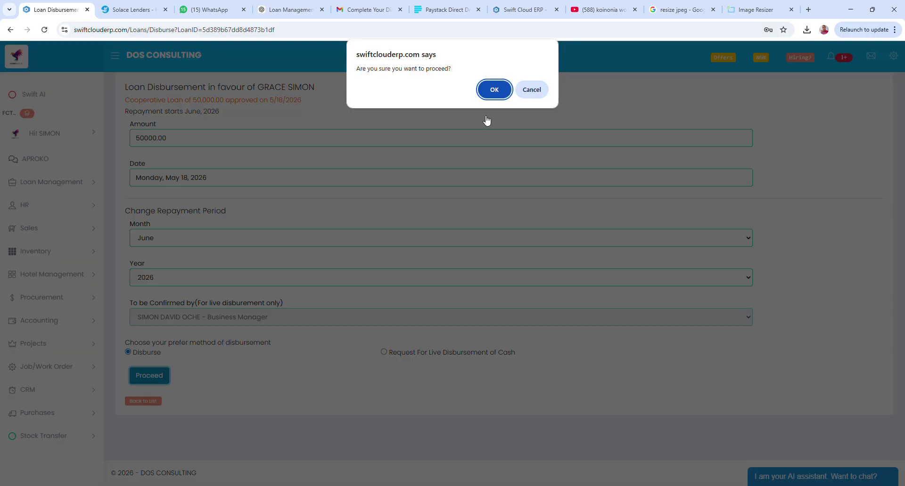
left_click(497, 90)
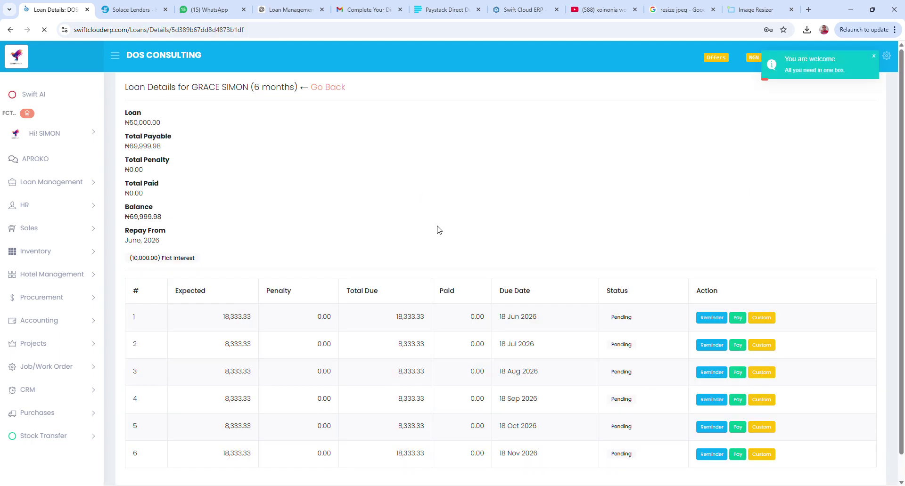
Examine the disbursed loan's repayment schedule and return to the customer's account.
scroll(431, 228, "down", 1)
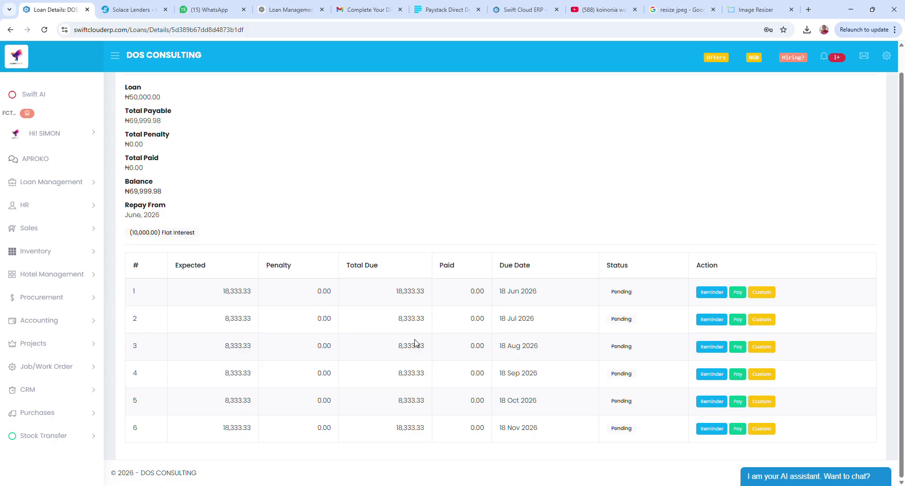
scroll(360, 267, "up", 1)
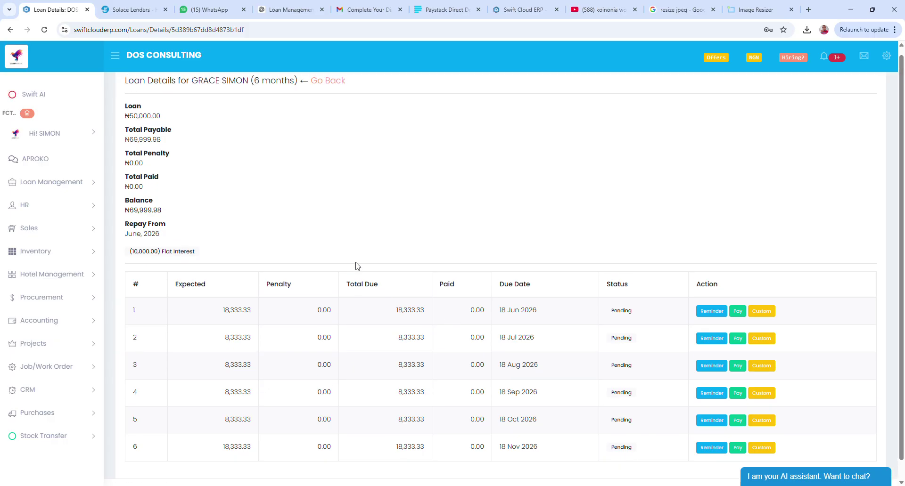
left_click(329, 87)
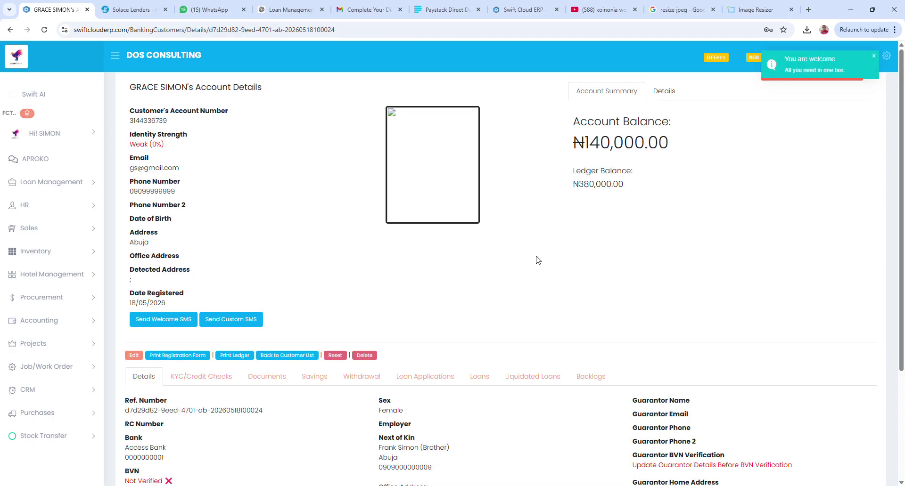
Review the customer's liquidated loans and the list of current loans.
scroll(536, 258, "down", 3)
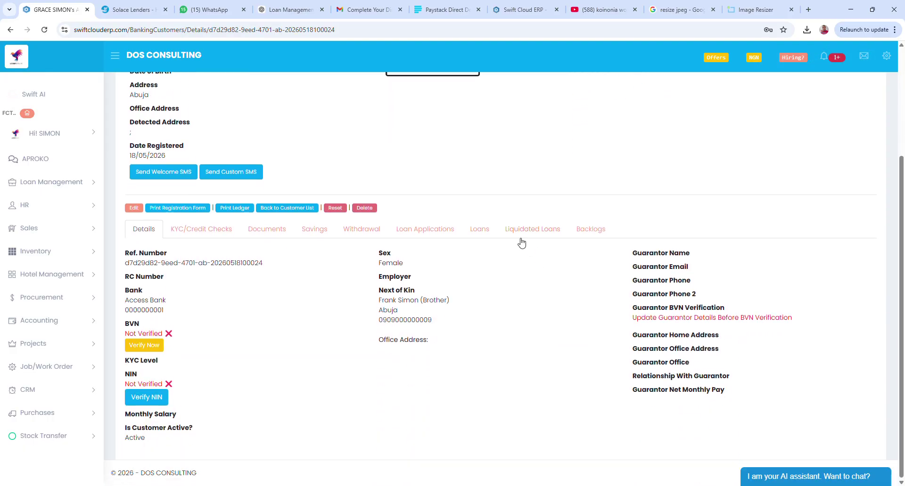
left_click(524, 230)
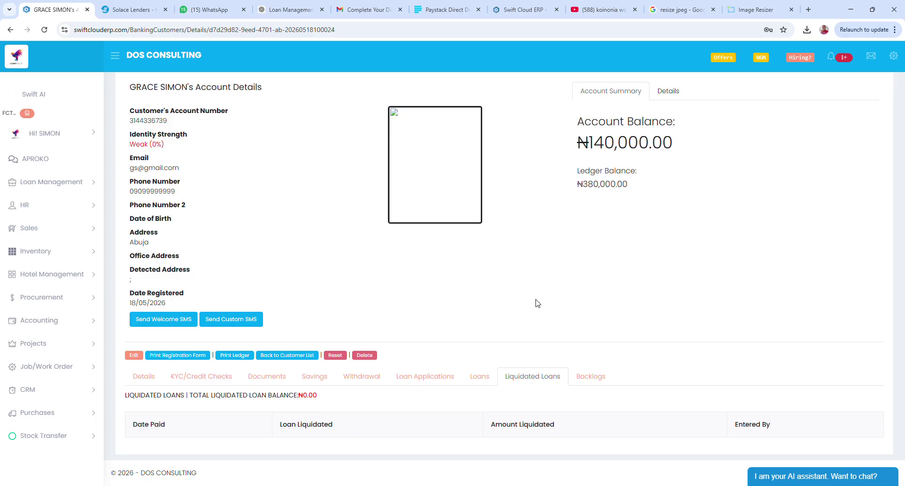
left_click(480, 380)
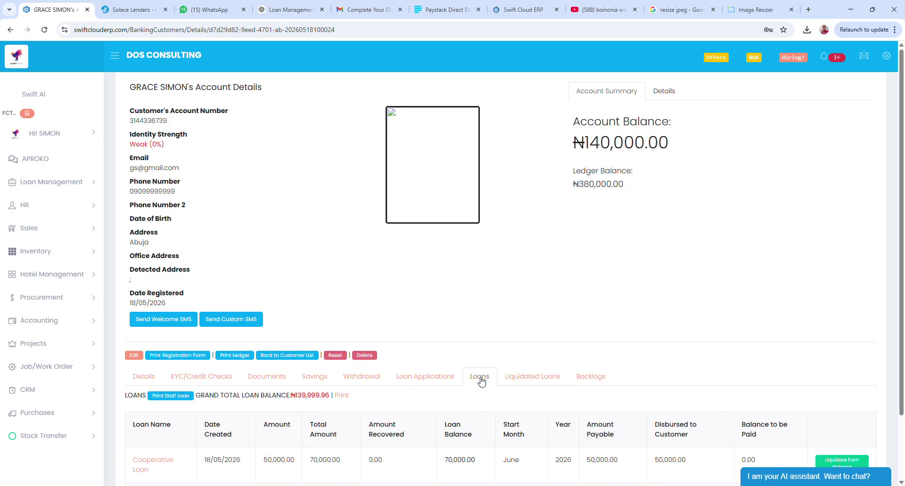
scroll(597, 331, "down", 1)
scroll(597, 332, "down", 1)
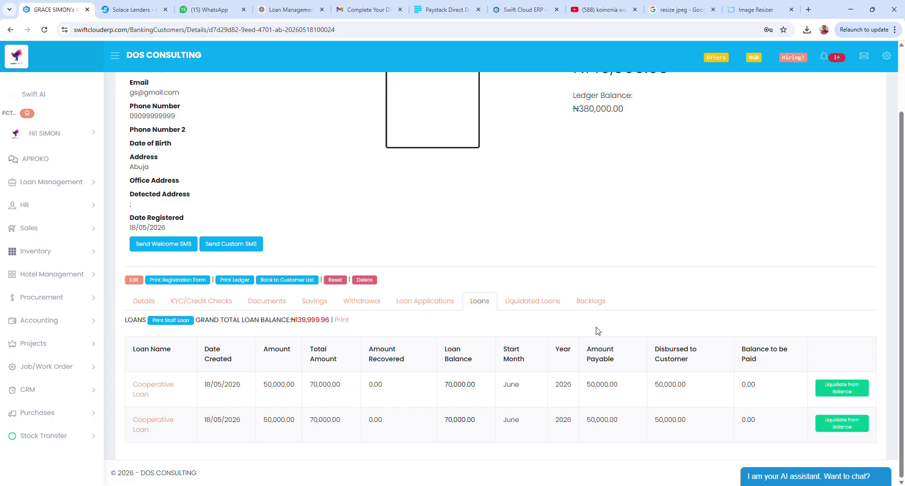